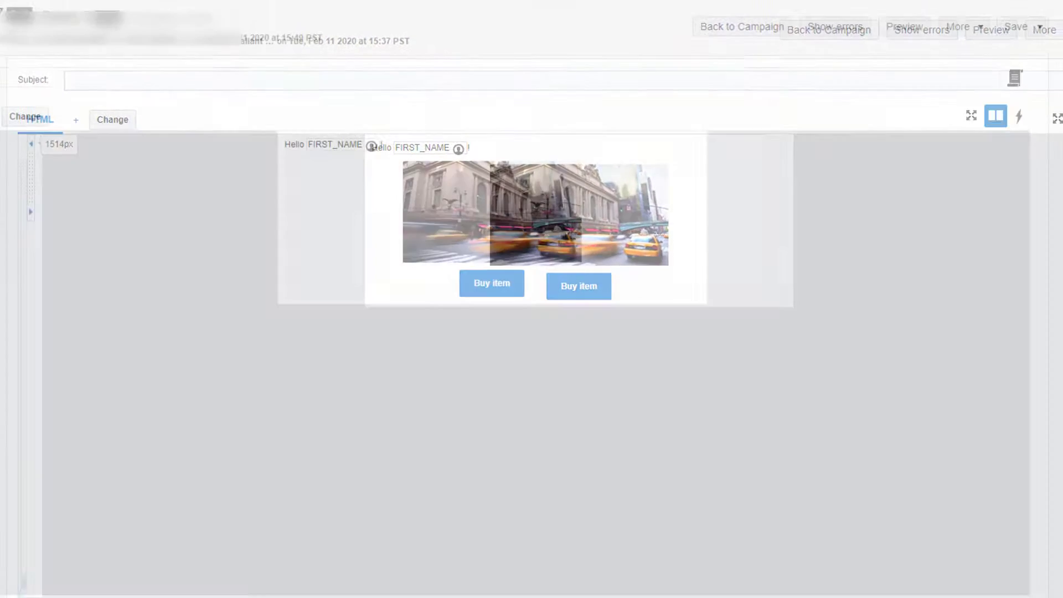
Turn on link tracking for the message so the Buy item link is tracked
click(960, 27)
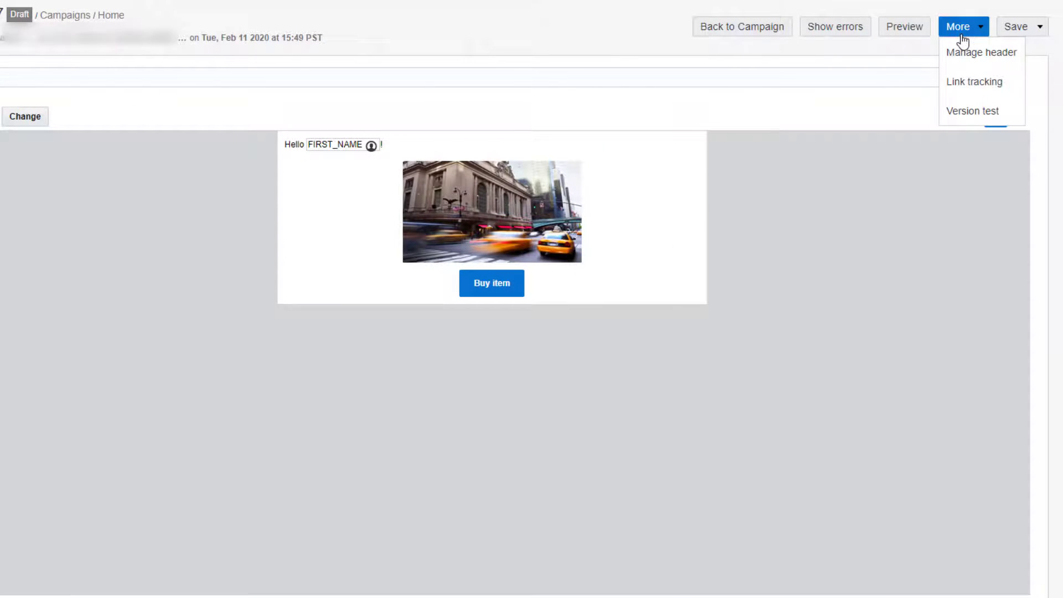
click(973, 80)
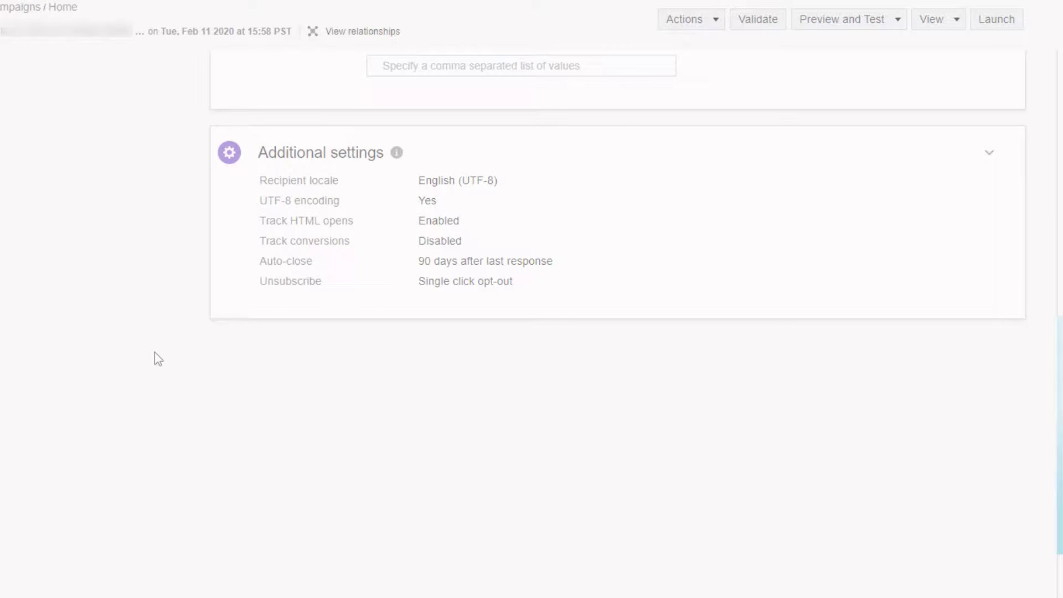
Enable Track conversions in the campaign's Additional settings
click(992, 158)
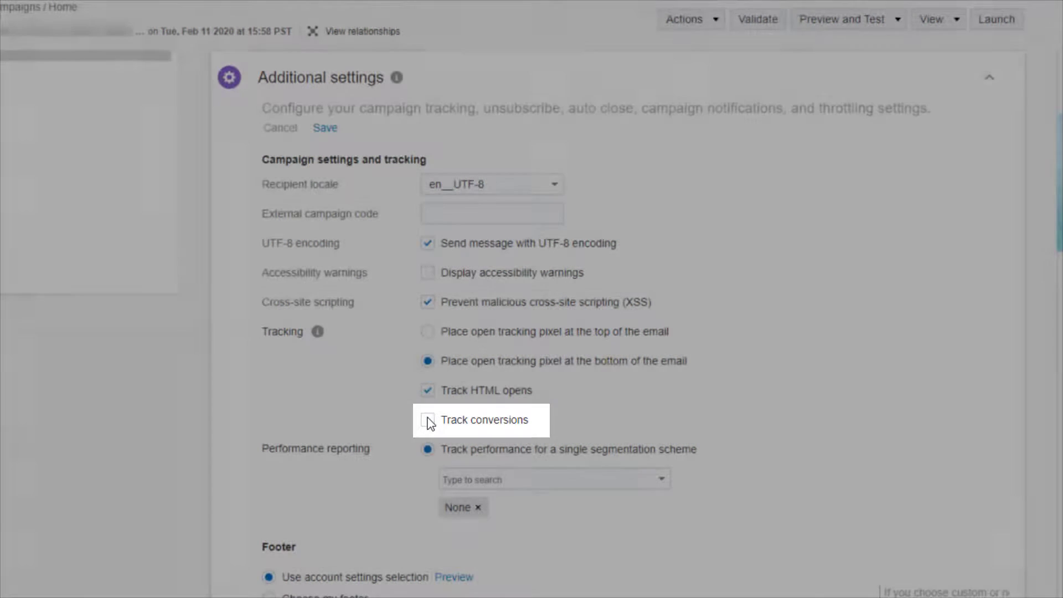
click(427, 421)
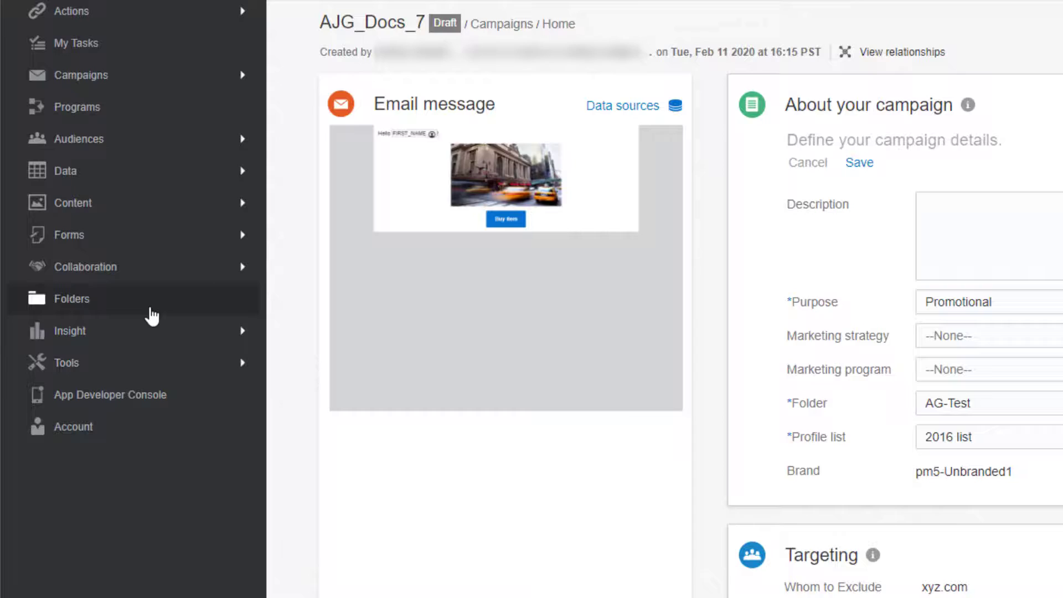
Highlight the IMG conversion tracking tag on the AJG_Docs_7 Campaign URLs page for copying
click(676, 275)
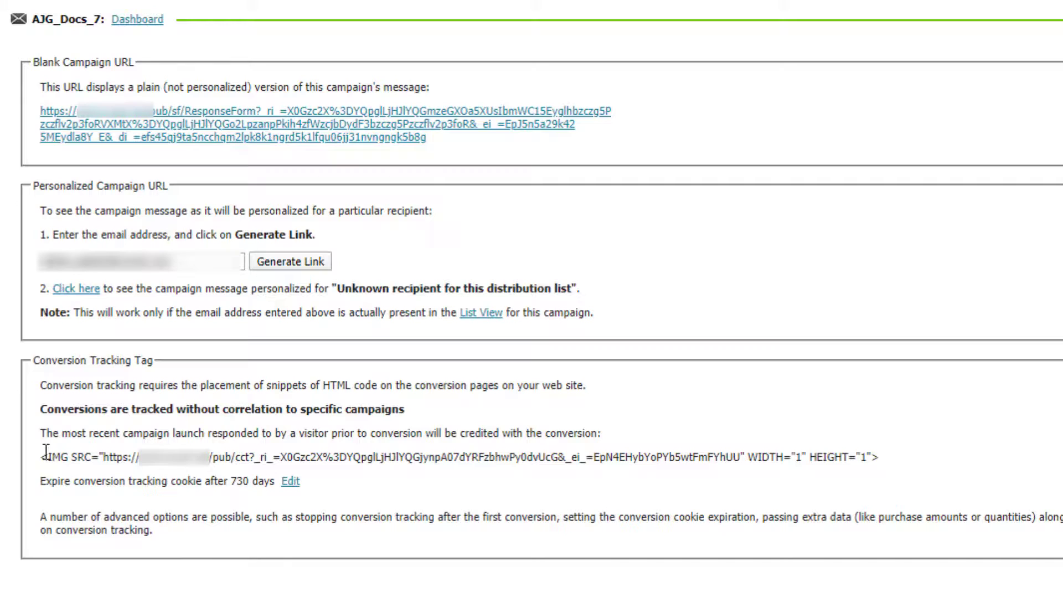
drag(40, 457, 891, 468)
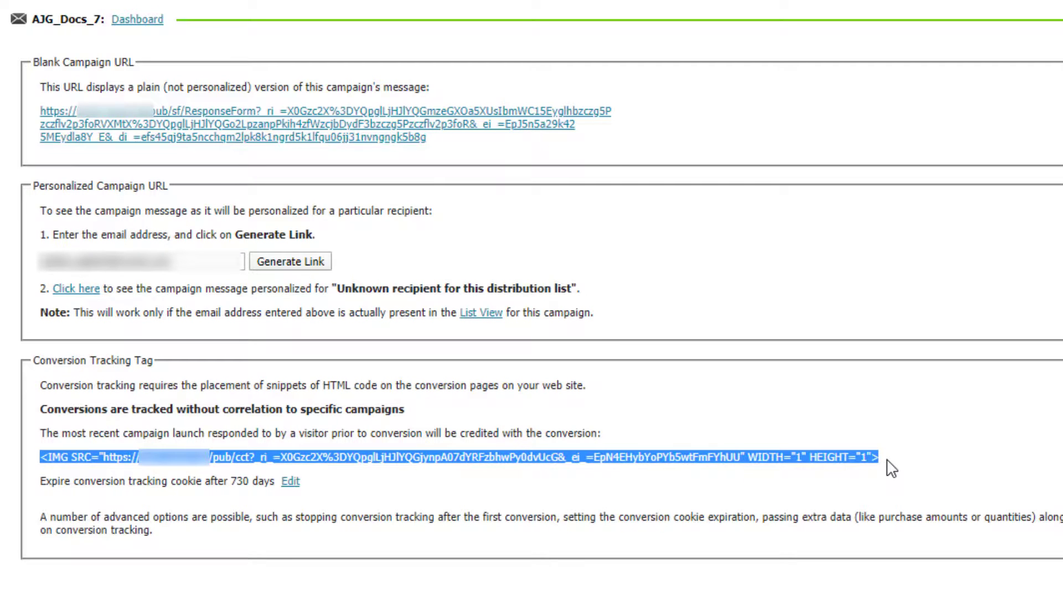